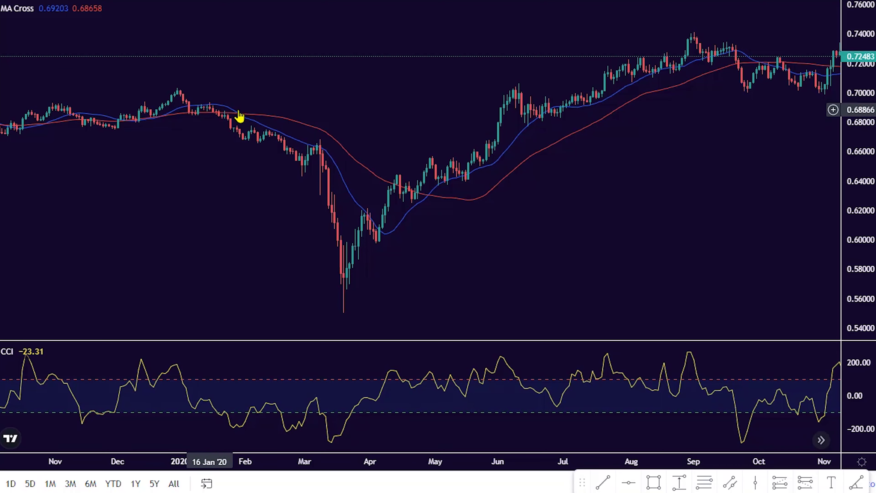
Zoom and pan the daily chart back to cover roughly November 2019 through September 2020.
{"action": "scroll", "coordinate": [367, 203], "scroll_direction": "up", "scroll_amount": 3}
{"action": "left_click_drag", "start_coordinate": [348, 245], "coordinate": [441, 240]}
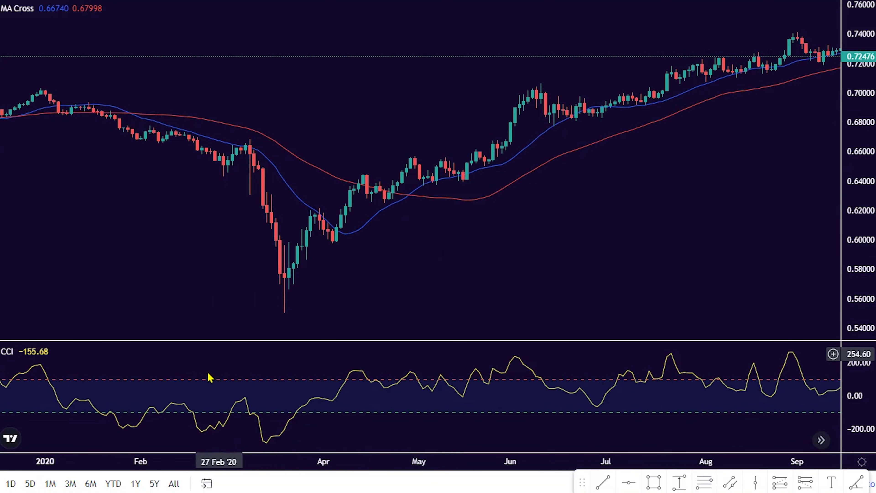
{"action": "mouse_move", "coordinate": [2, 354]}
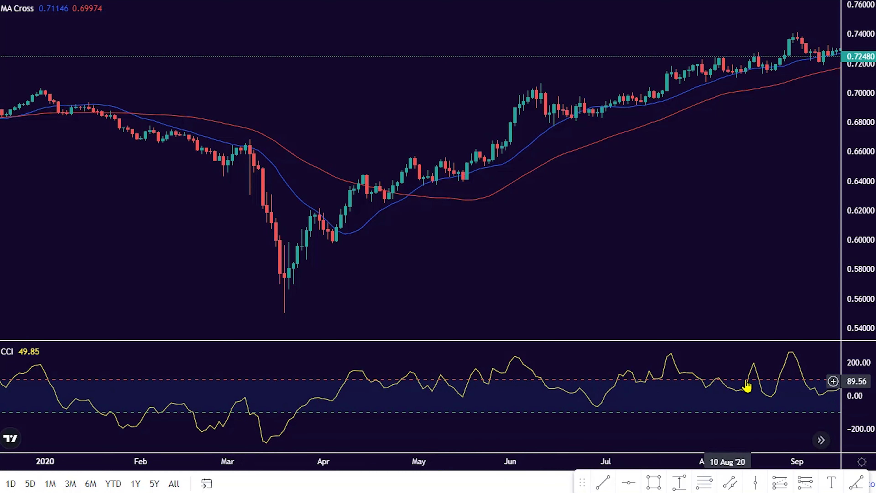
{"action": "scroll", "coordinate": [800, 390], "scroll_direction": "down", "scroll_amount": 2}
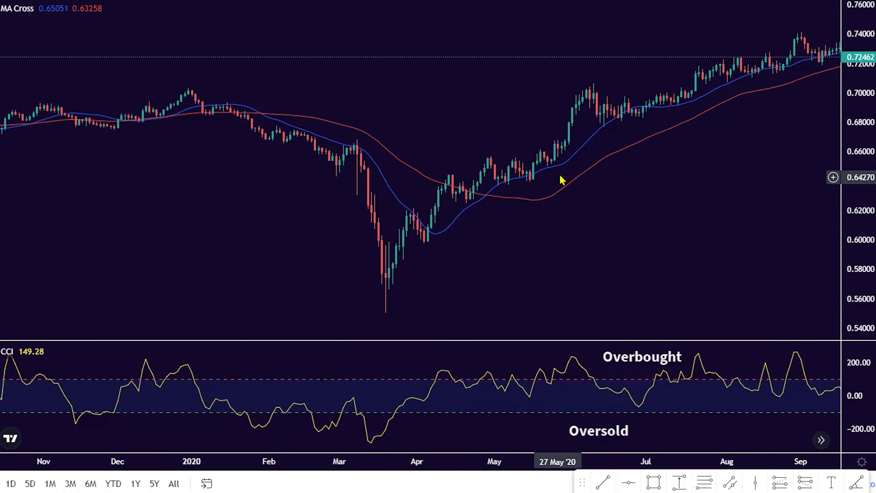
Pan the chart so it spans October 2019 to August 2020, showing both MA crossovers.
{"action": "left_click_drag", "start_coordinate": [568, 172], "coordinate": [234, 205]}
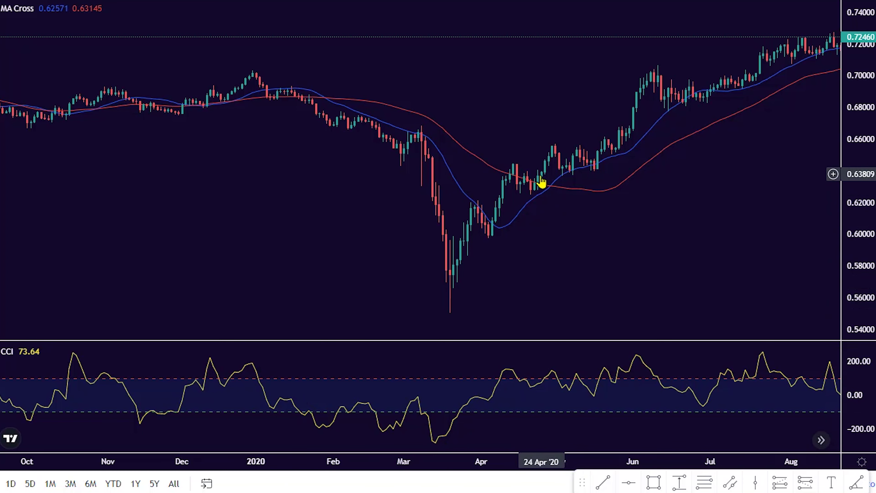
Zoom in and pan back to late August 2019 through April 2020, including the March 2020 plunge.
{"action": "scroll", "coordinate": [539, 181], "scroll_direction": "up", "scroll_amount": 3}
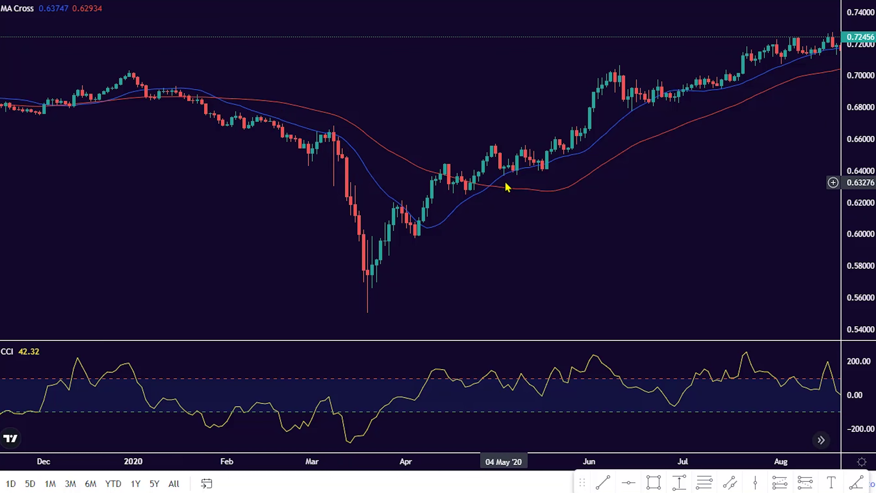
{"action": "scroll", "coordinate": [494, 190], "scroll_direction": "up", "scroll_amount": 1}
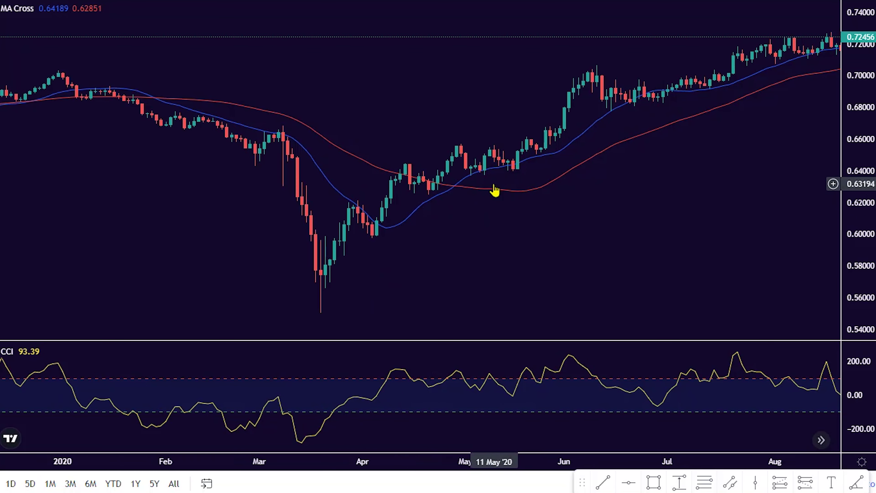
{"action": "left_click_drag", "start_coordinate": [450, 215], "coordinate": [538, 236]}
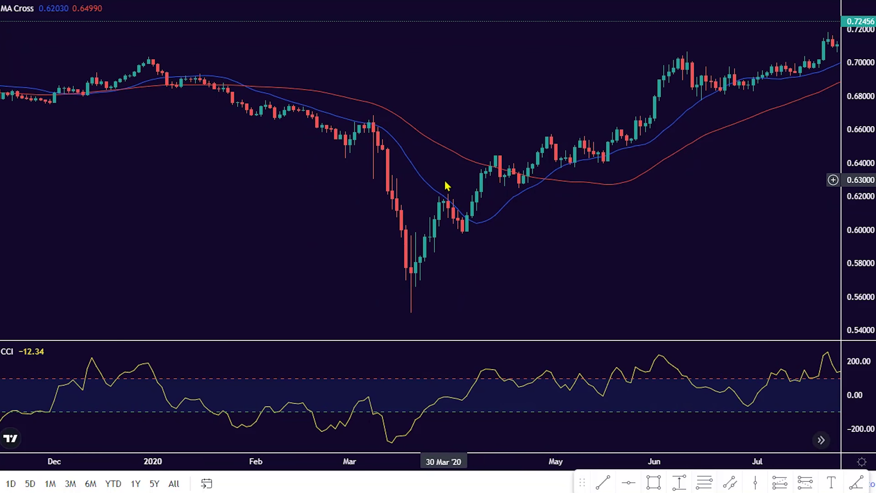
{"action": "left_click_drag", "start_coordinate": [434, 199], "coordinate": [742, 199]}
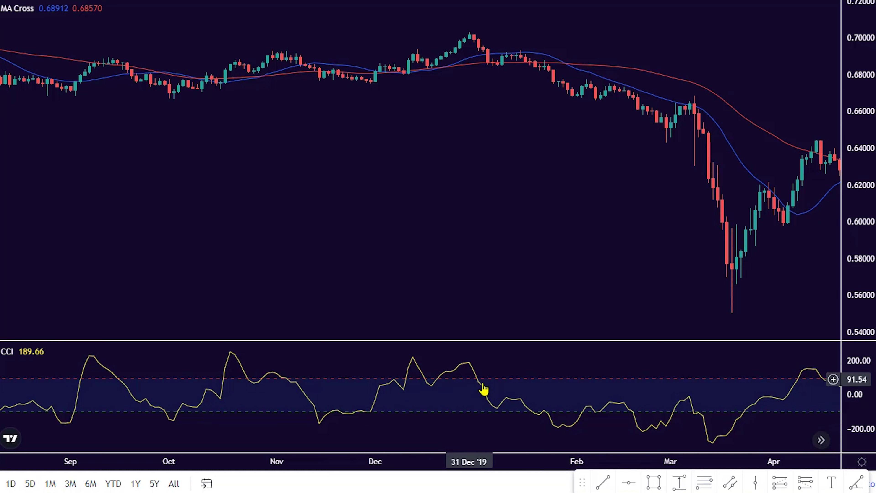
{"action": "right_click", "coordinate": [655, 70]}
{"action": "left_click", "coordinate": [693, 337]}
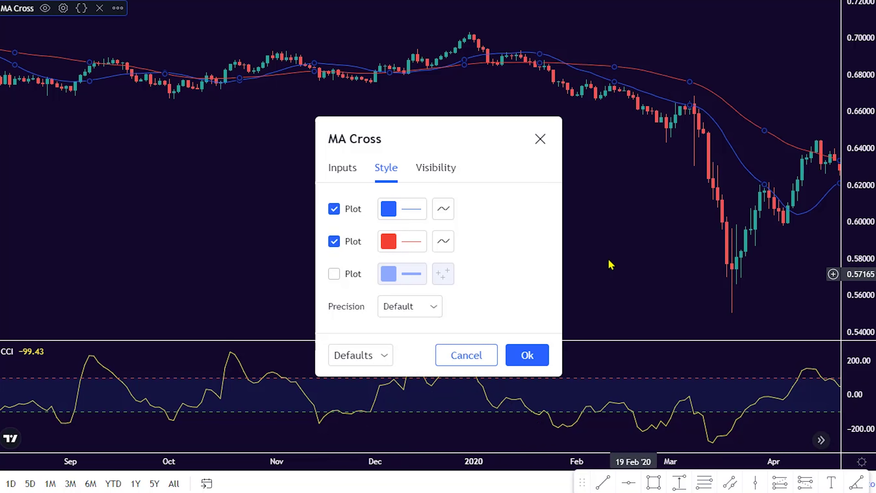
{"action": "left_click", "coordinate": [355, 179]}
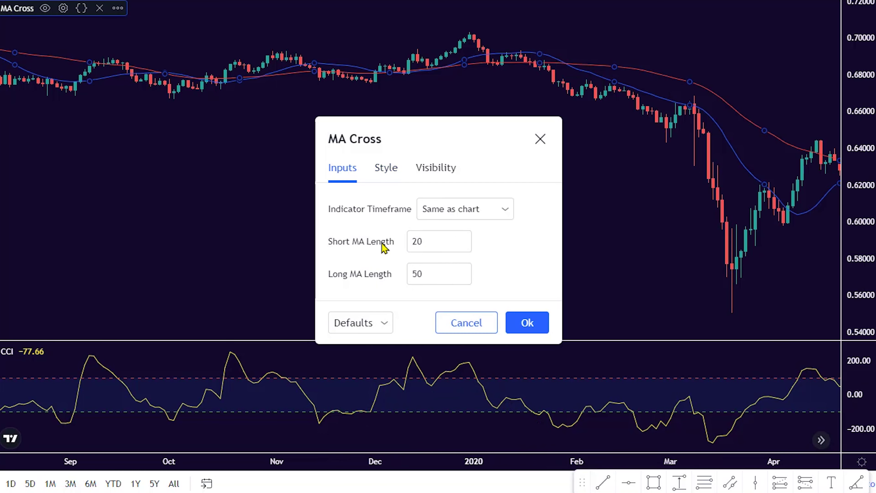
{"action": "left_click", "coordinate": [385, 172]}
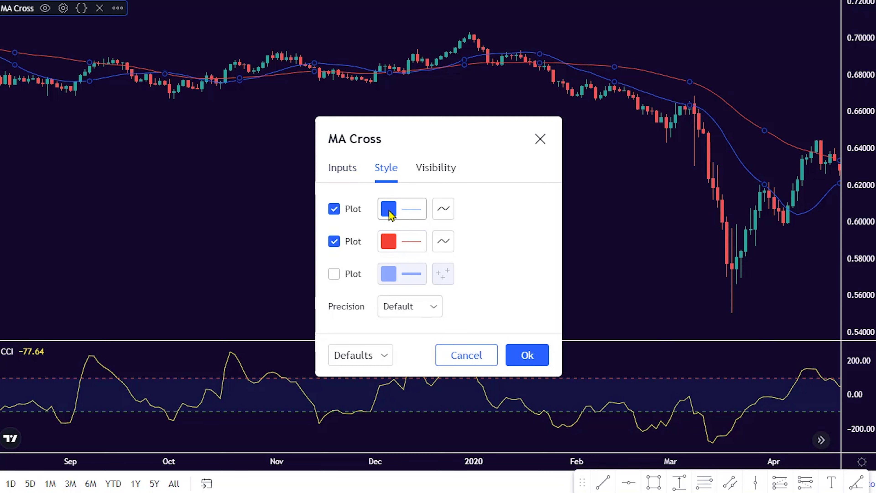
{"action": "left_click", "coordinate": [352, 174]}
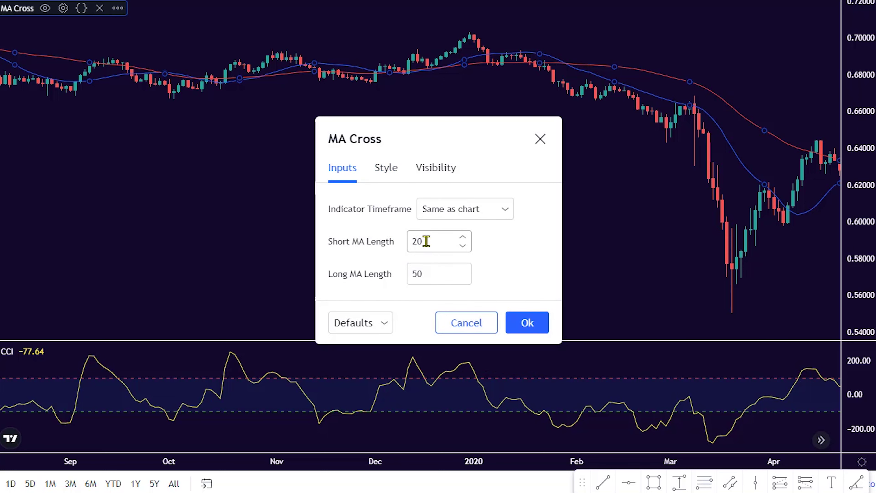
{"action": "left_click", "coordinate": [528, 323]}
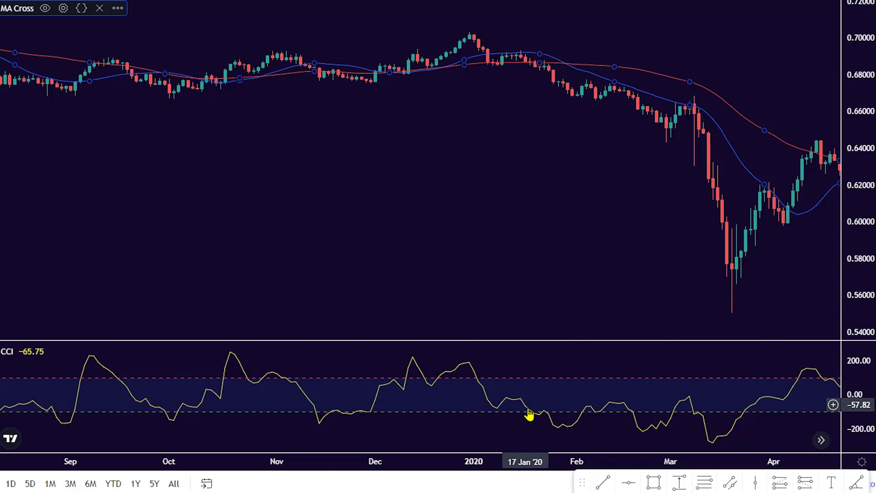
{"action": "right_click", "coordinate": [534, 419]}
{"action": "left_click", "coordinate": [570, 481]}
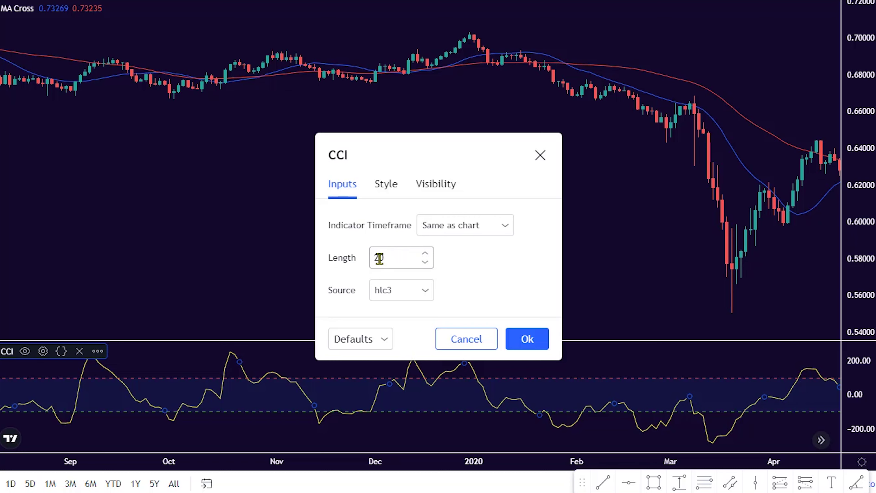
{"action": "left_click", "coordinate": [526, 341]}
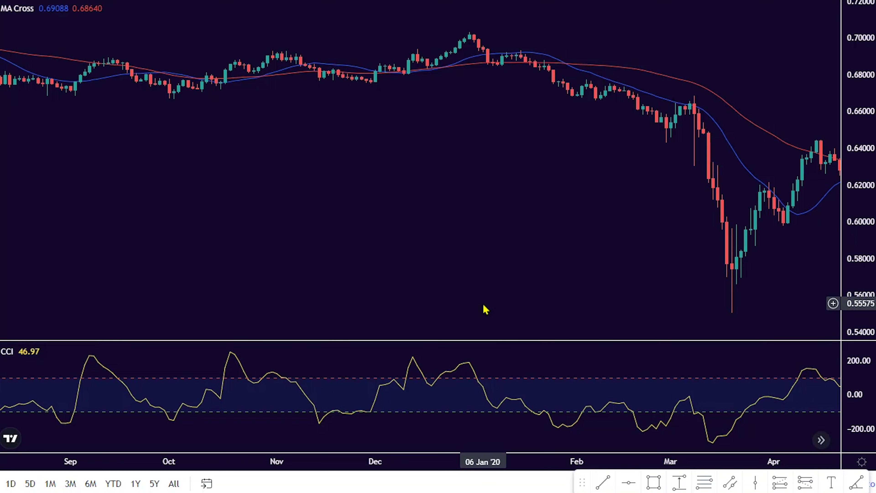
{"action": "left_click_drag", "start_coordinate": [510, 328], "coordinate": [237, 251]}
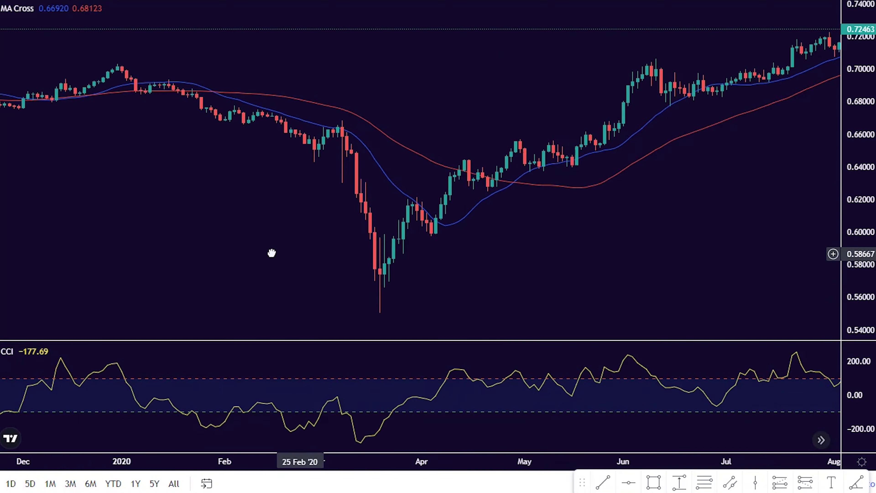
Pan forward to late October 2020 through July 2021, showing the February 2021 peak near 0.80.
{"action": "left_click_drag", "start_coordinate": [476, 286], "coordinate": [185, 245]}
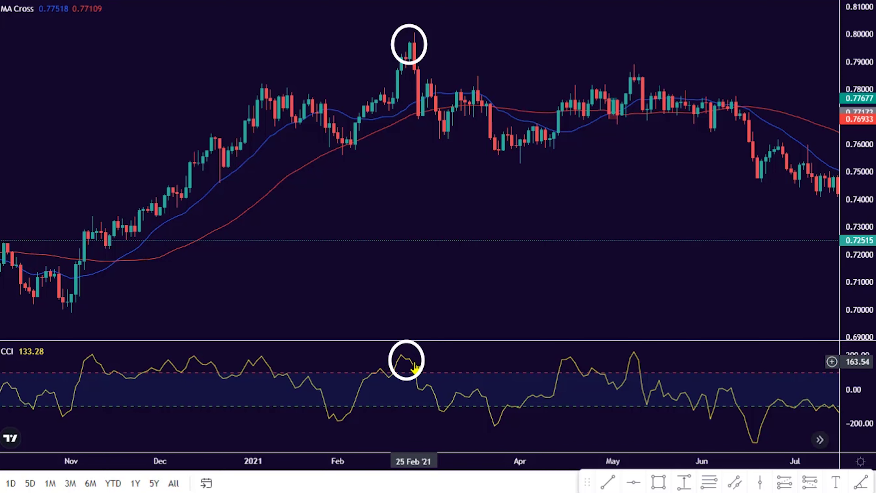
Zoom in and pan back to January–August 2018, showing the steady decline from near 0.81.
{"action": "scroll", "coordinate": [415, 368], "scroll_direction": "up", "scroll_amount": 2}
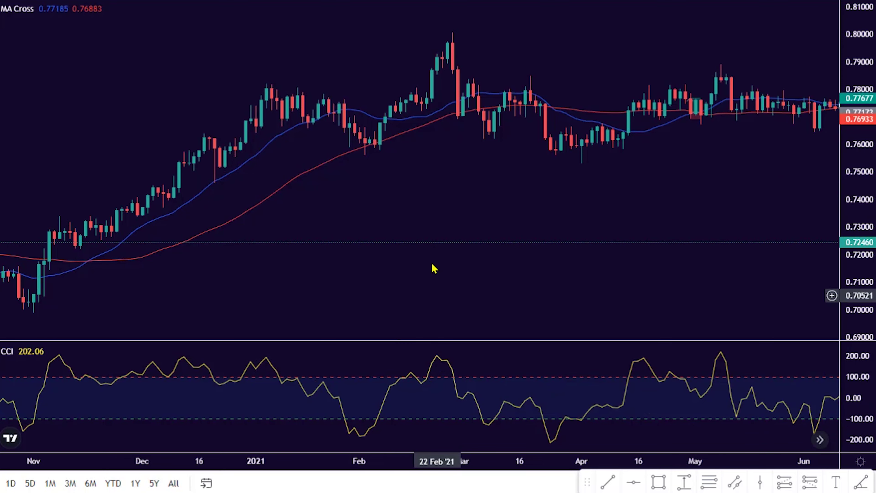
{"action": "left_click_drag", "start_coordinate": [333, 136], "coordinate": [526, 142]}
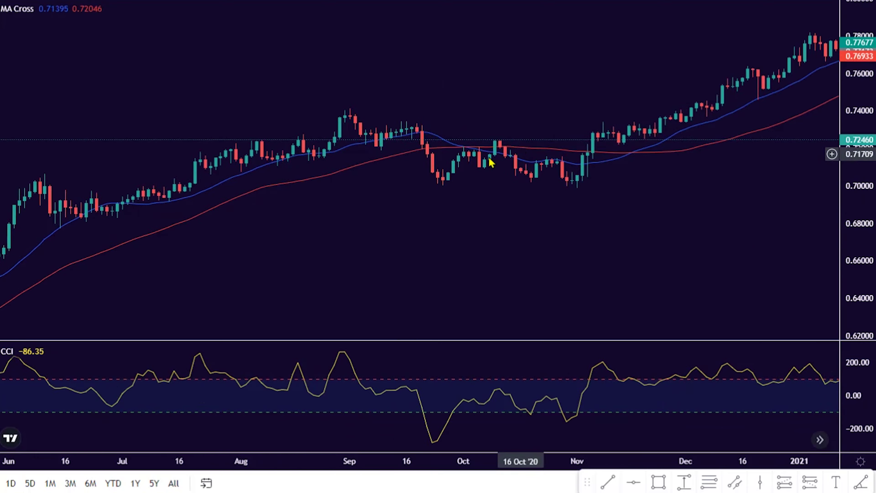
{"action": "left_click_drag", "start_coordinate": [470, 241], "coordinate": [509, 208]}
{"action": "left_click_drag", "start_coordinate": [223, 198], "coordinate": [490, 231]}
{"action": "left_click_drag", "start_coordinate": [103, 238], "coordinate": [426, 239]}
{"action": "left_click_drag", "start_coordinate": [214, 238], "coordinate": [668, 242]}
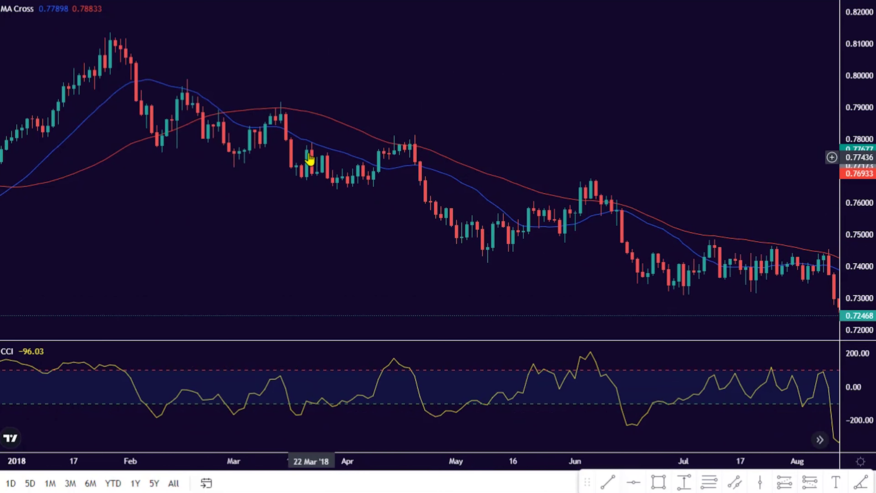
{"action": "left_click_drag", "start_coordinate": [322, 137], "coordinate": [378, 138]}
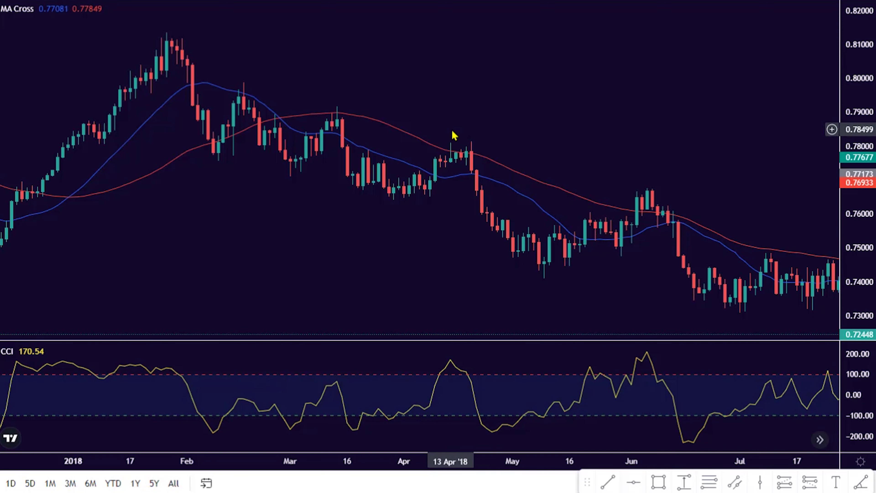
Sketch a brush arrow at the April 2018 peak, then pan forward toward late August 2018.
{"action": "mouse_move", "coordinate": [522, 103]}
{"action": "left_mouse_down"}
{"action": "mouse_move", "coordinate": [482, 138]}
{"action": "mouse_move", "coordinate": [496, 137]}
{"action": "left_mouse_up"}
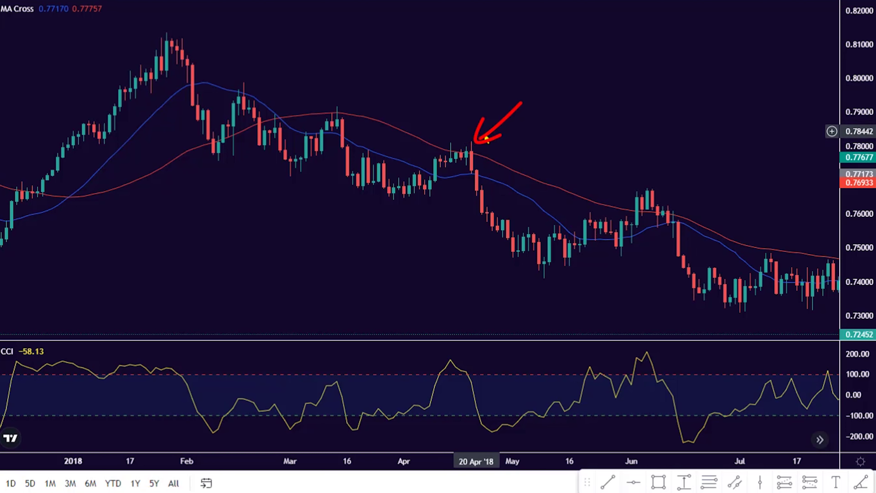
{"action": "left_click_drag", "start_coordinate": [465, 205], "coordinate": [378, 206]}
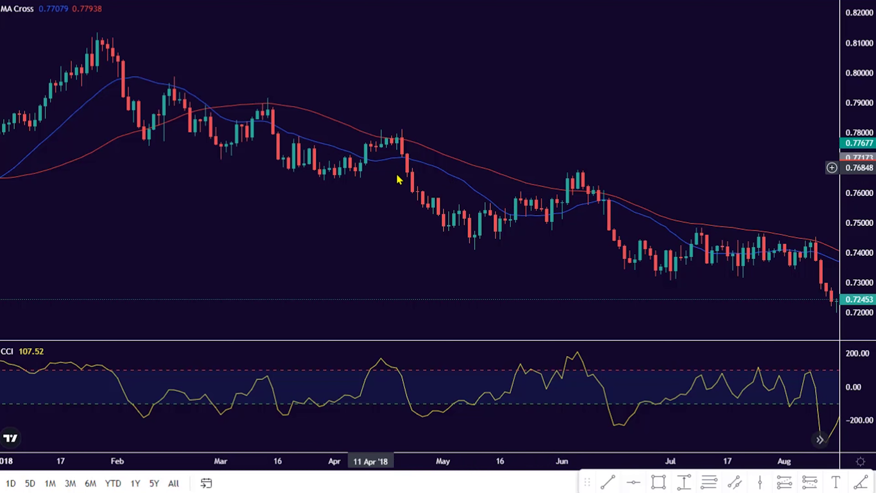
Pan forward to July 2018 through January 2019, including the early-January spike near 0.67.
{"action": "left_click_drag", "start_coordinate": [473, 206], "coordinate": [283, 239]}
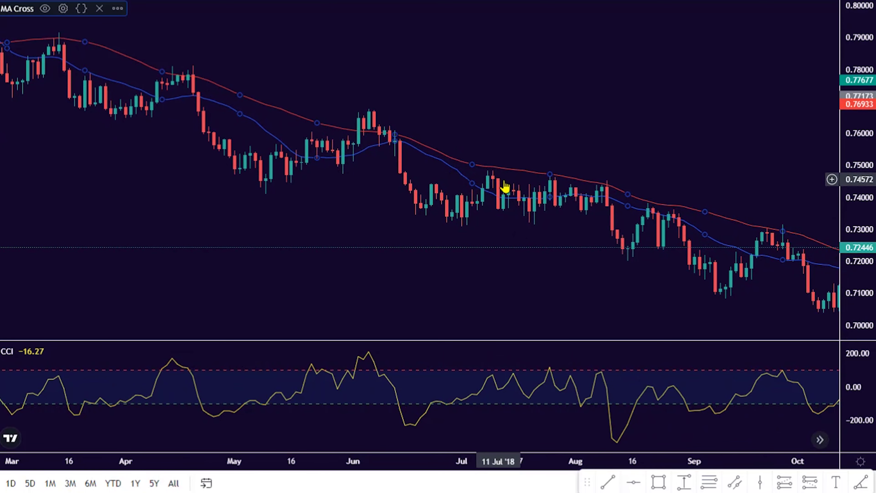
{"action": "left_click_drag", "start_coordinate": [563, 204], "coordinate": [339, 172]}
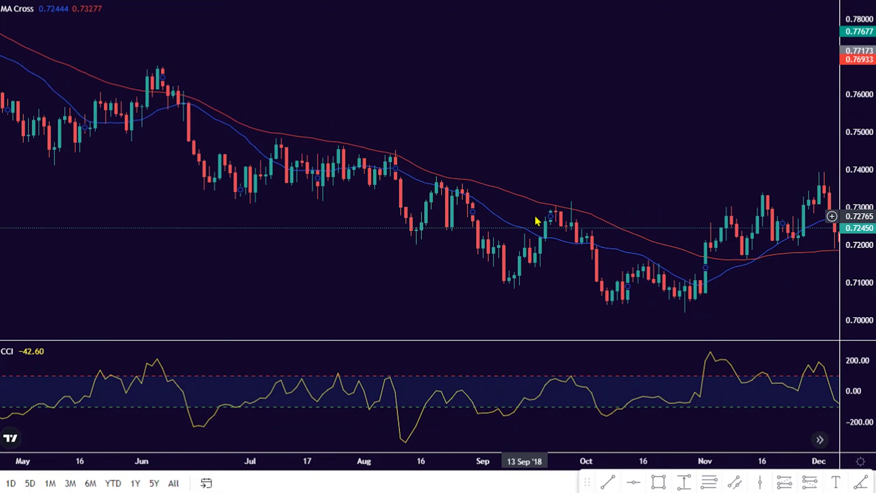
{"action": "left_click_drag", "start_coordinate": [678, 282], "coordinate": [474, 266]}
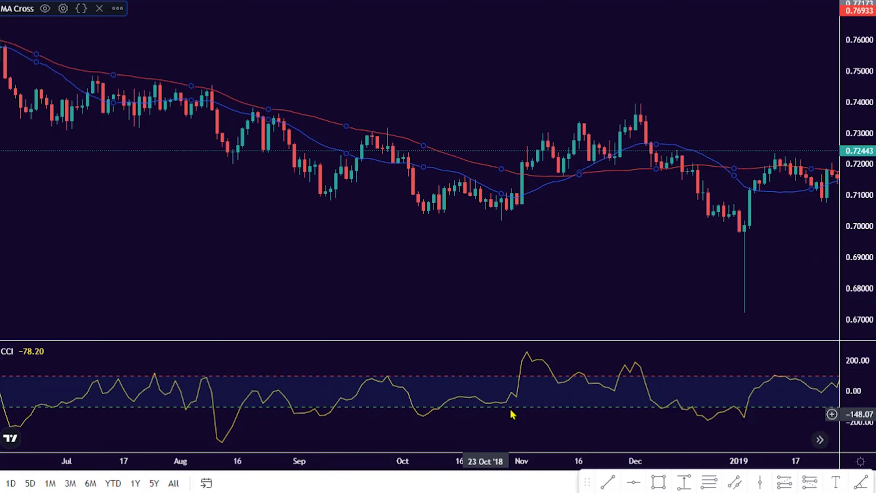